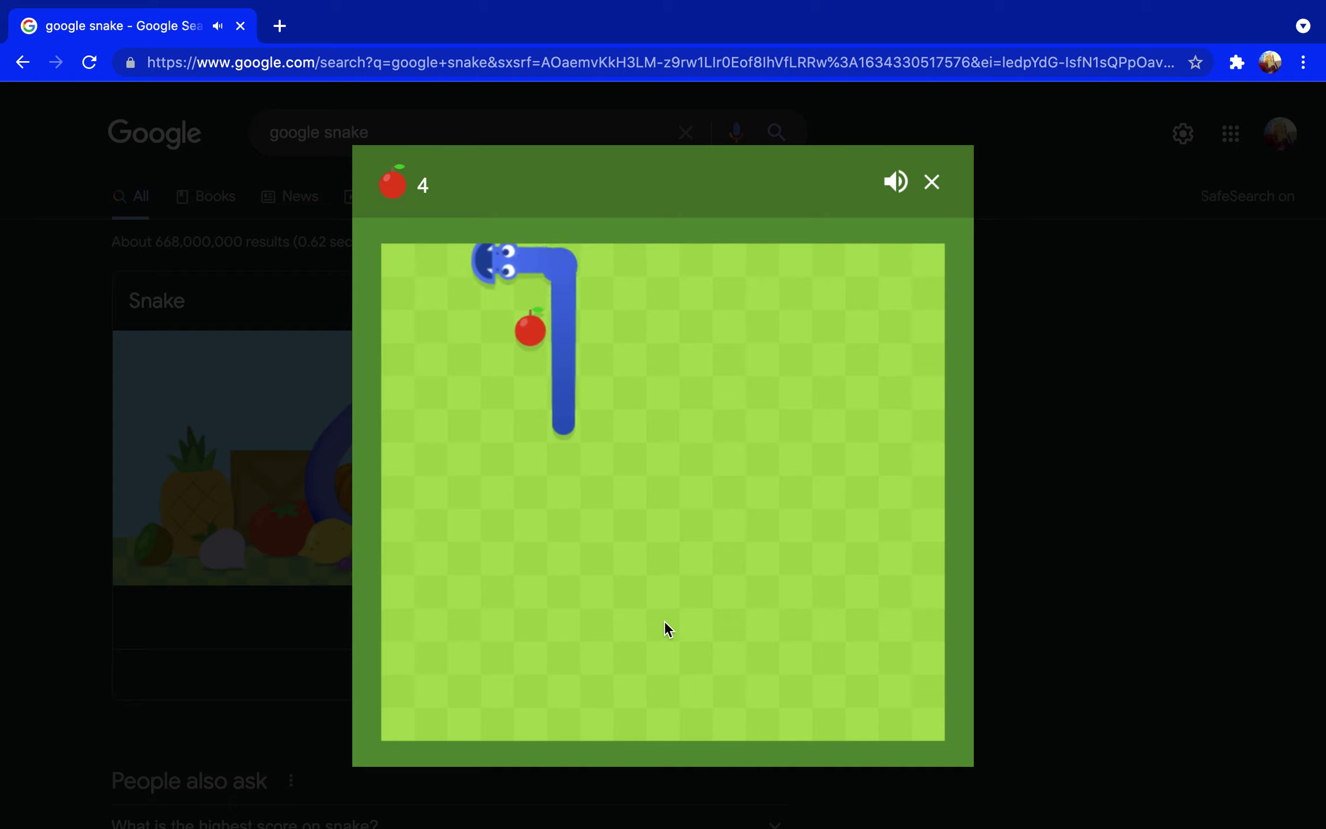
Steer the snake with the arrow keys through a series of turns, eating apples until the score reaches 8.
key(Right)
key(Down)
key(Left)
key(Down)
key(Right)
key(Up)
key(Left)
key(Up)
key(Right)
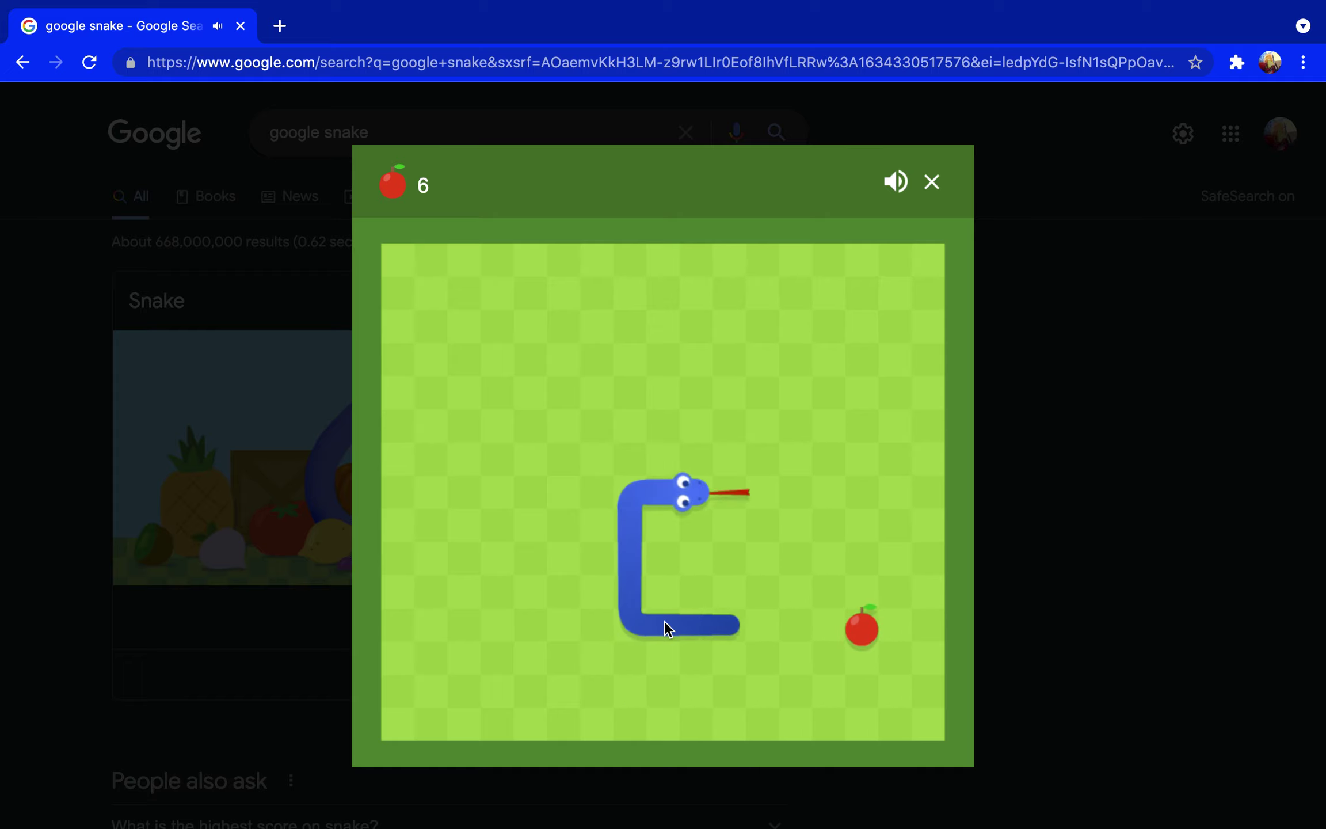
key(Down)
key(Left)
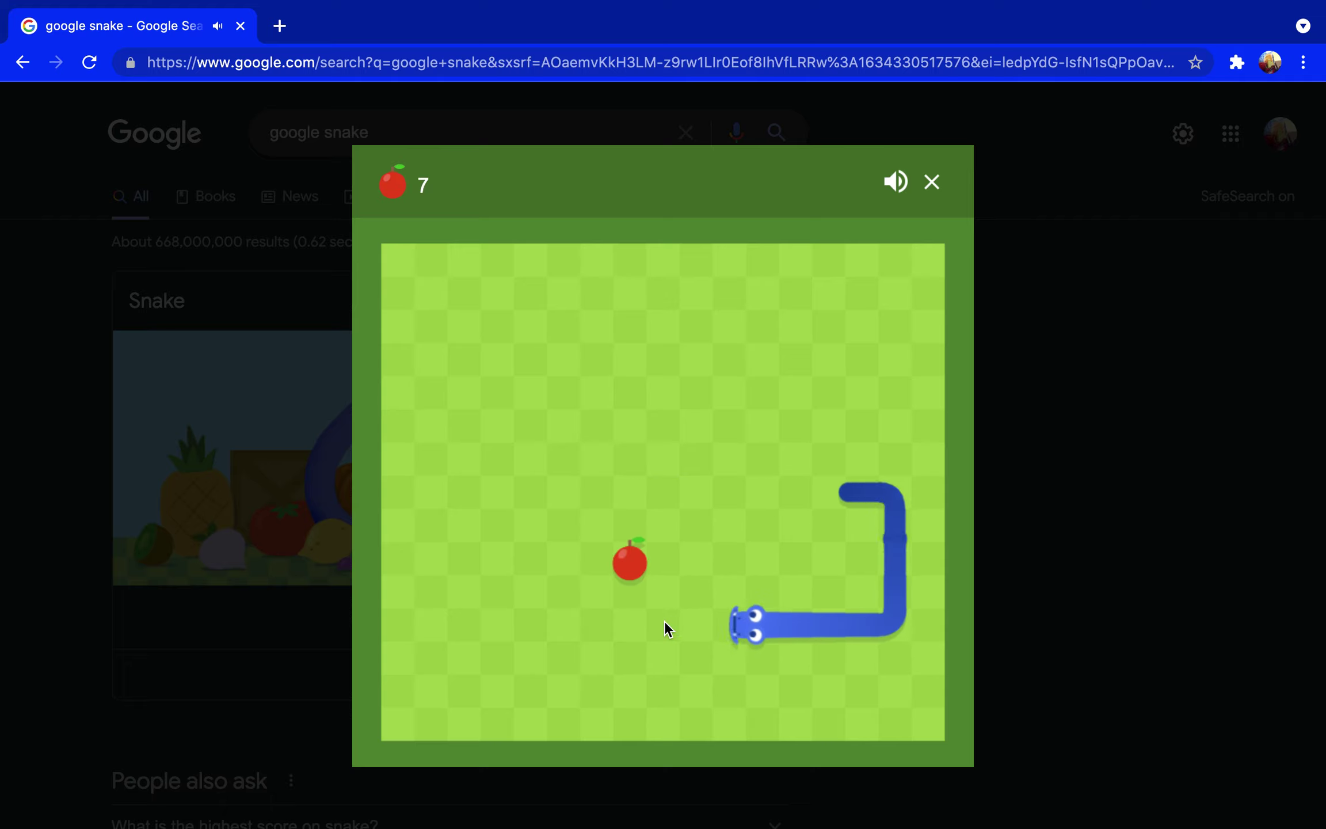
key(Up)
key(Right)
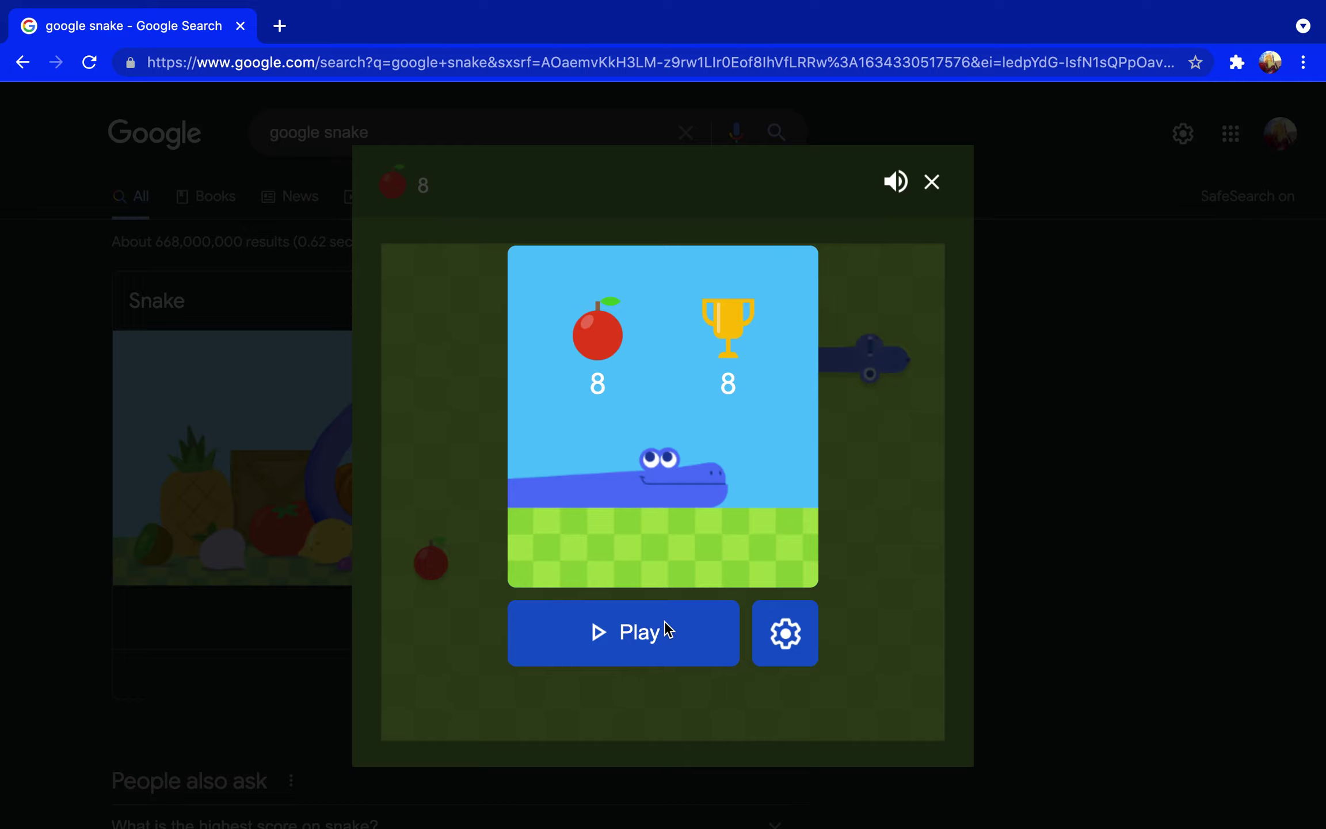
Start a new Snake round and steer the snake toward the first apples.
click(634, 634)
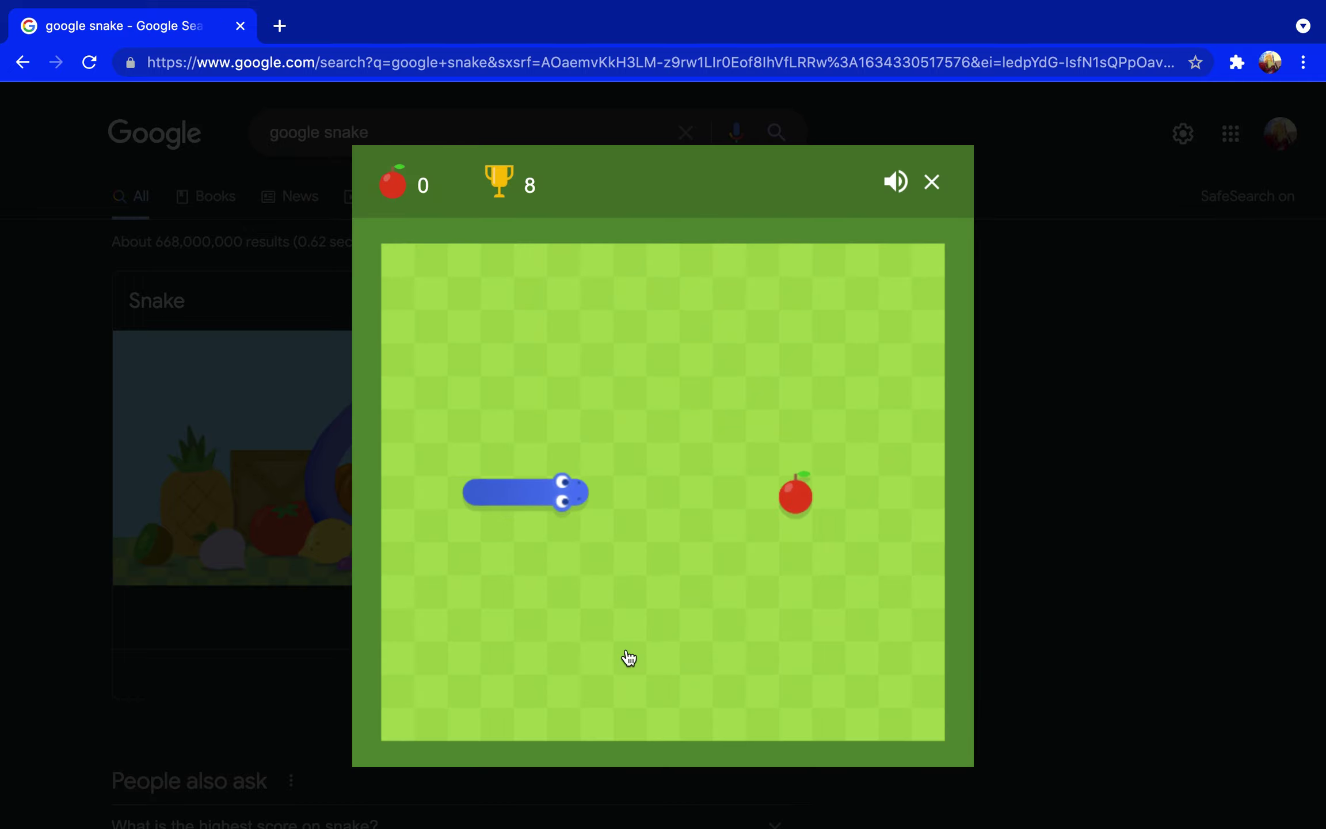
key(Down)
key(Left)
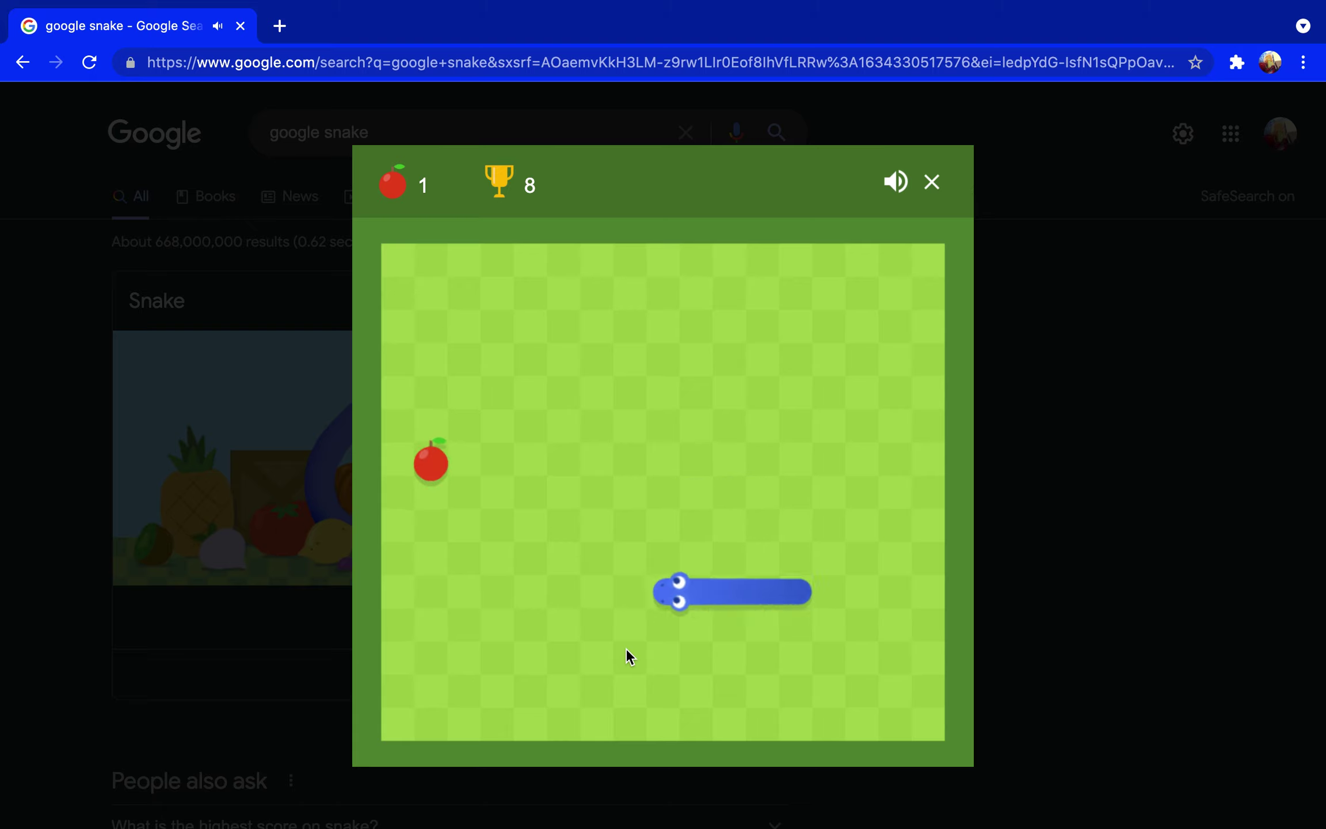
key(Up)
key(Right)
key(Down)
key(Left)
key(Up)
key(Right)
key(Down)
Keep eating apples until the round ends at 5, then start another round.
key(Left)
key(Up)
key(Right)
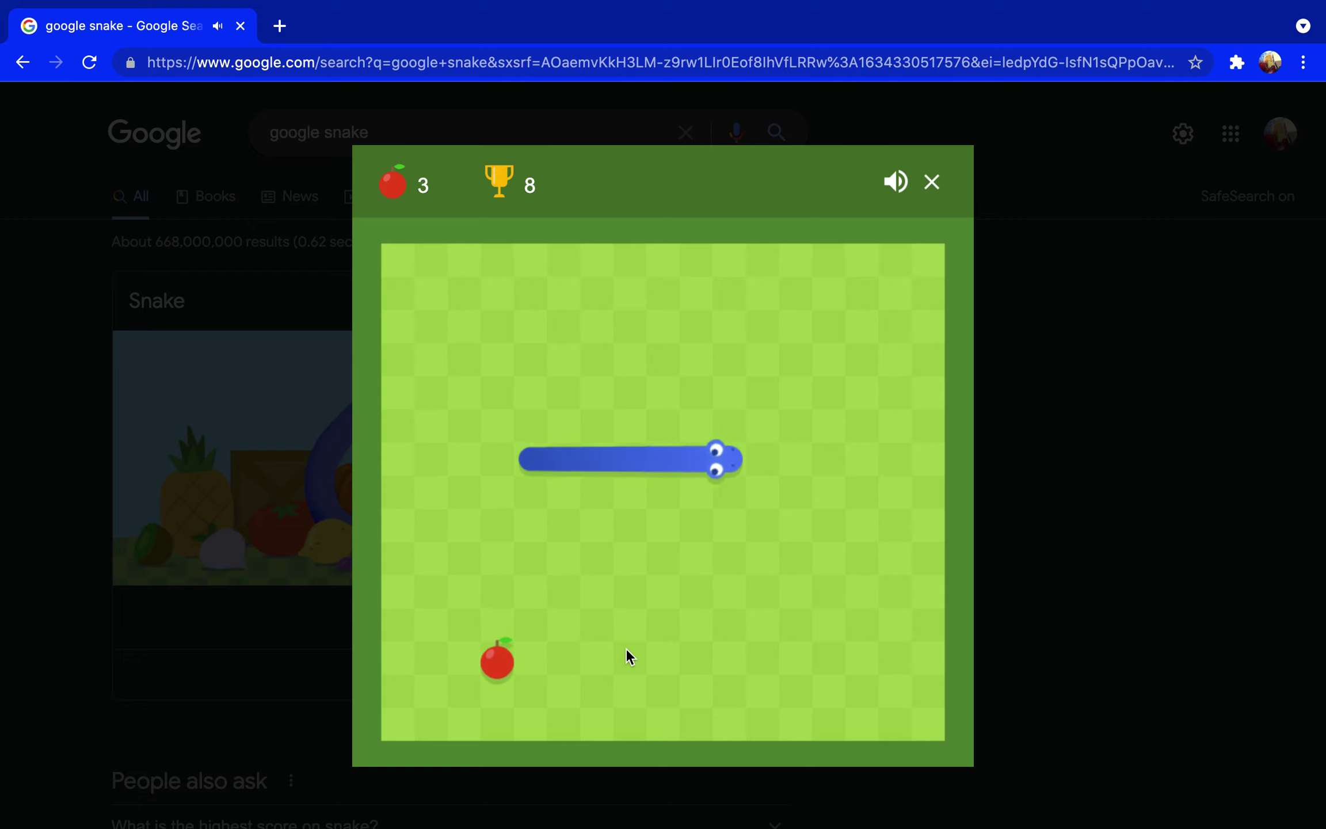
key(Down)
key(Left)
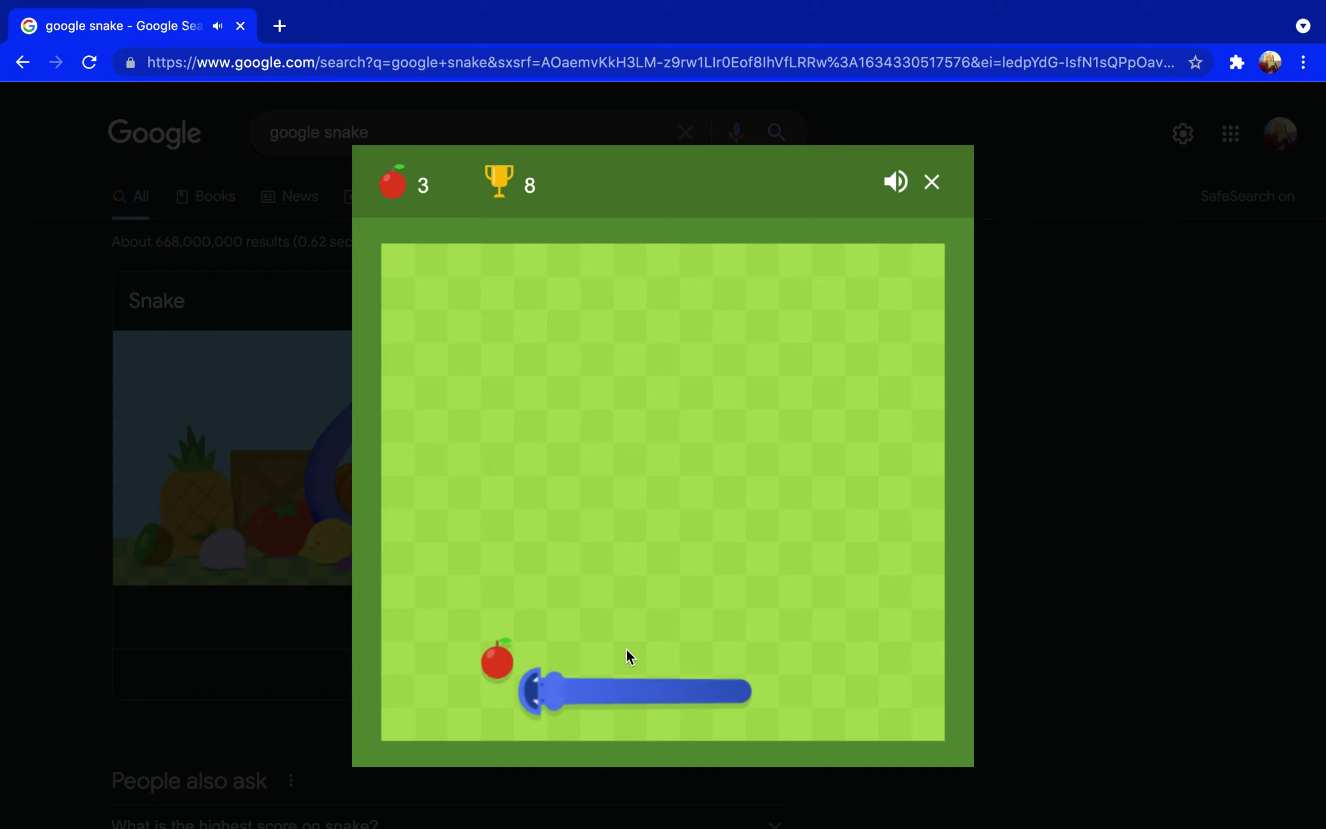
key(Up)
key(Right)
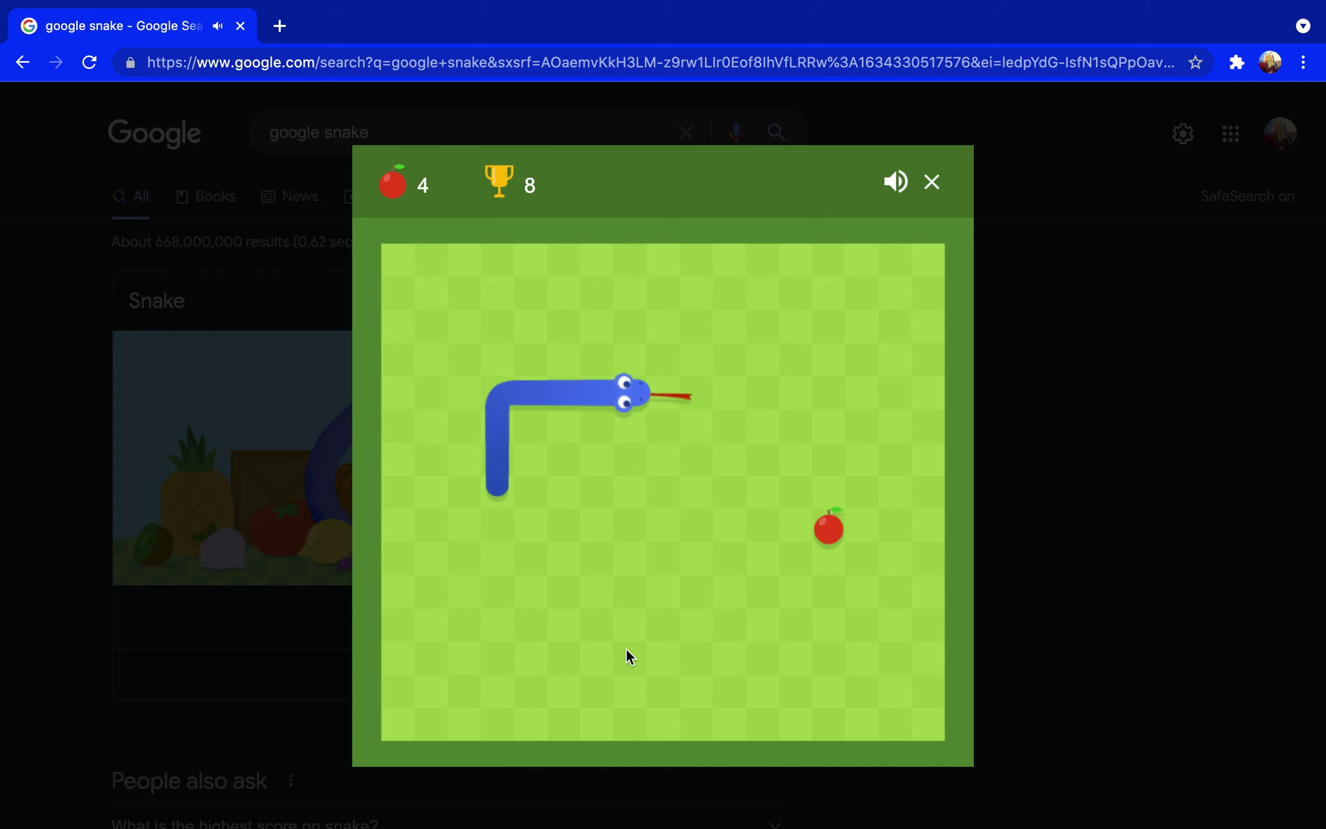
key(Down)
key(Left)
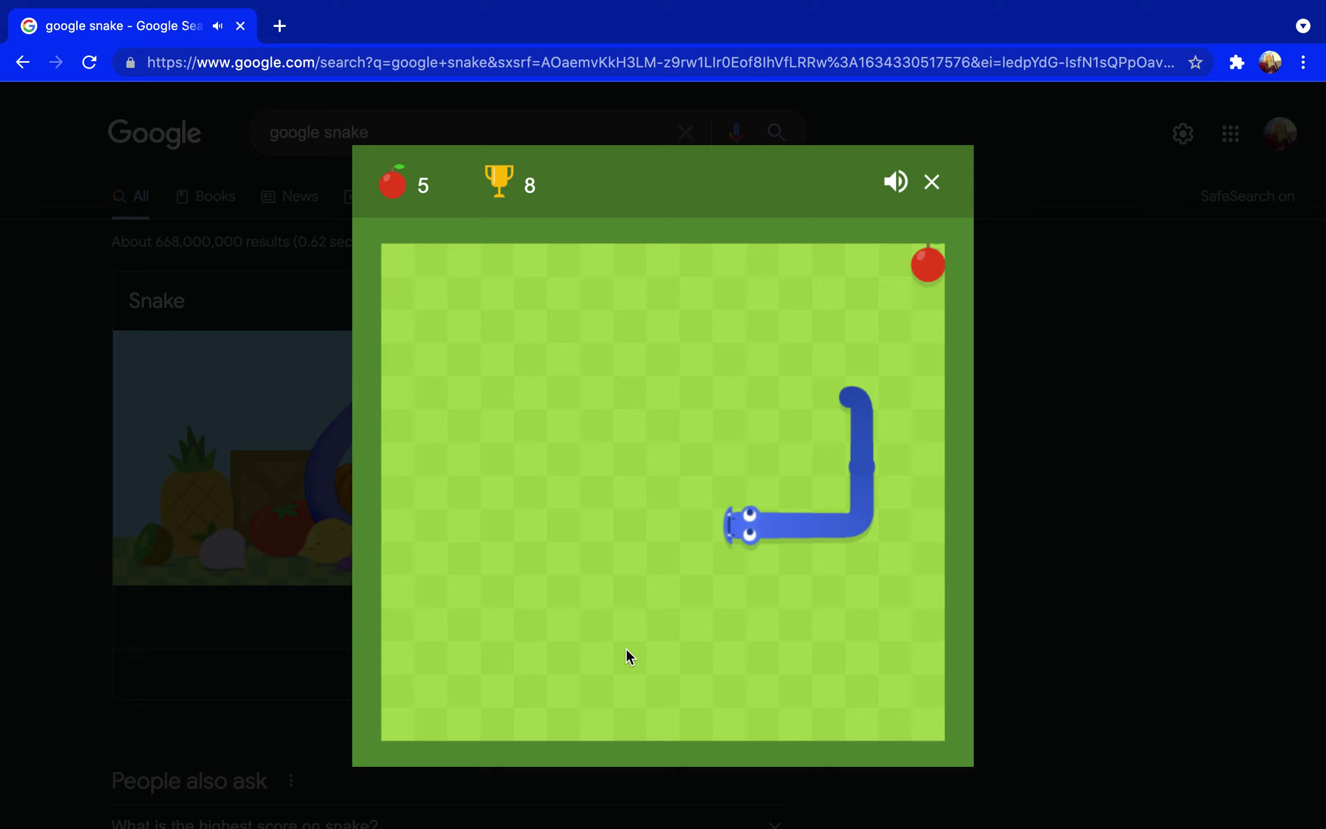
key(Up)
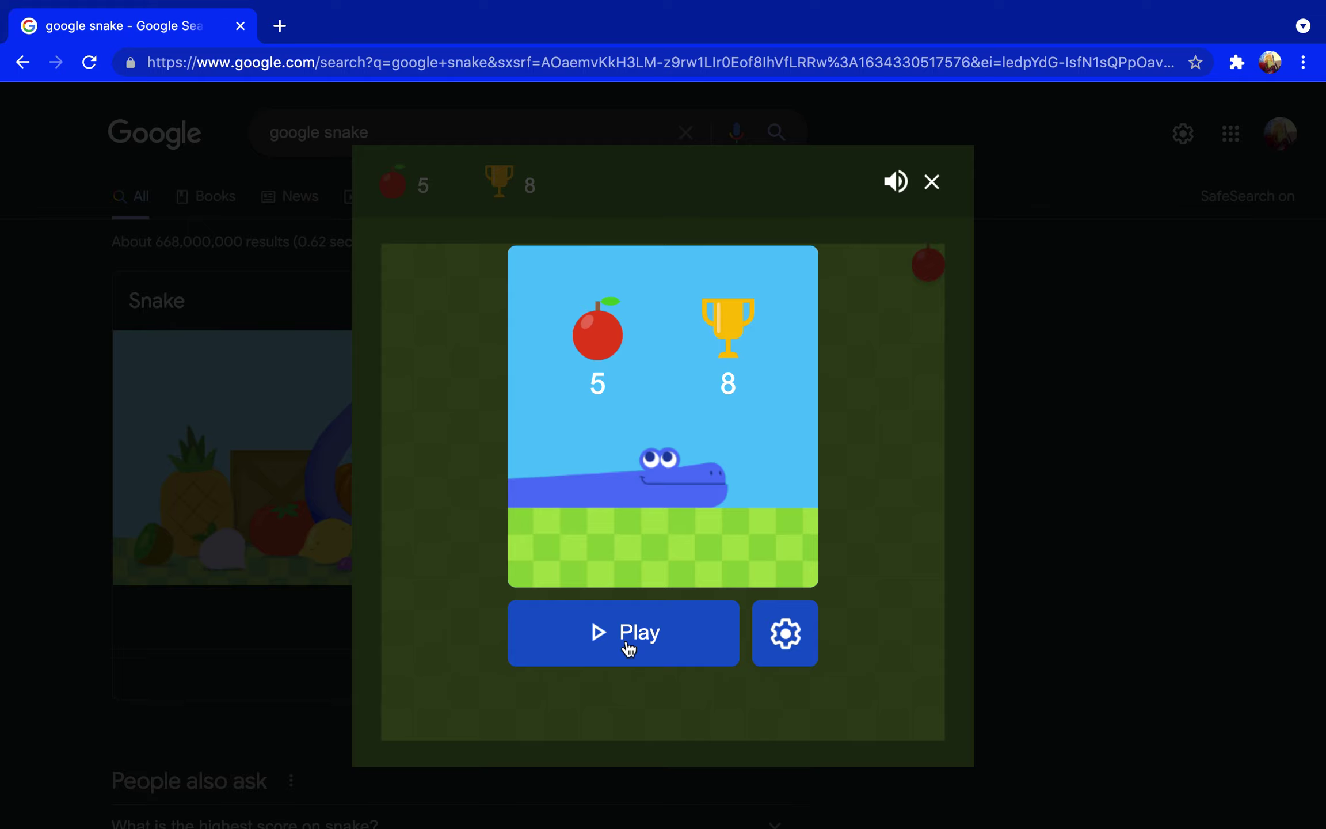
click(630, 641)
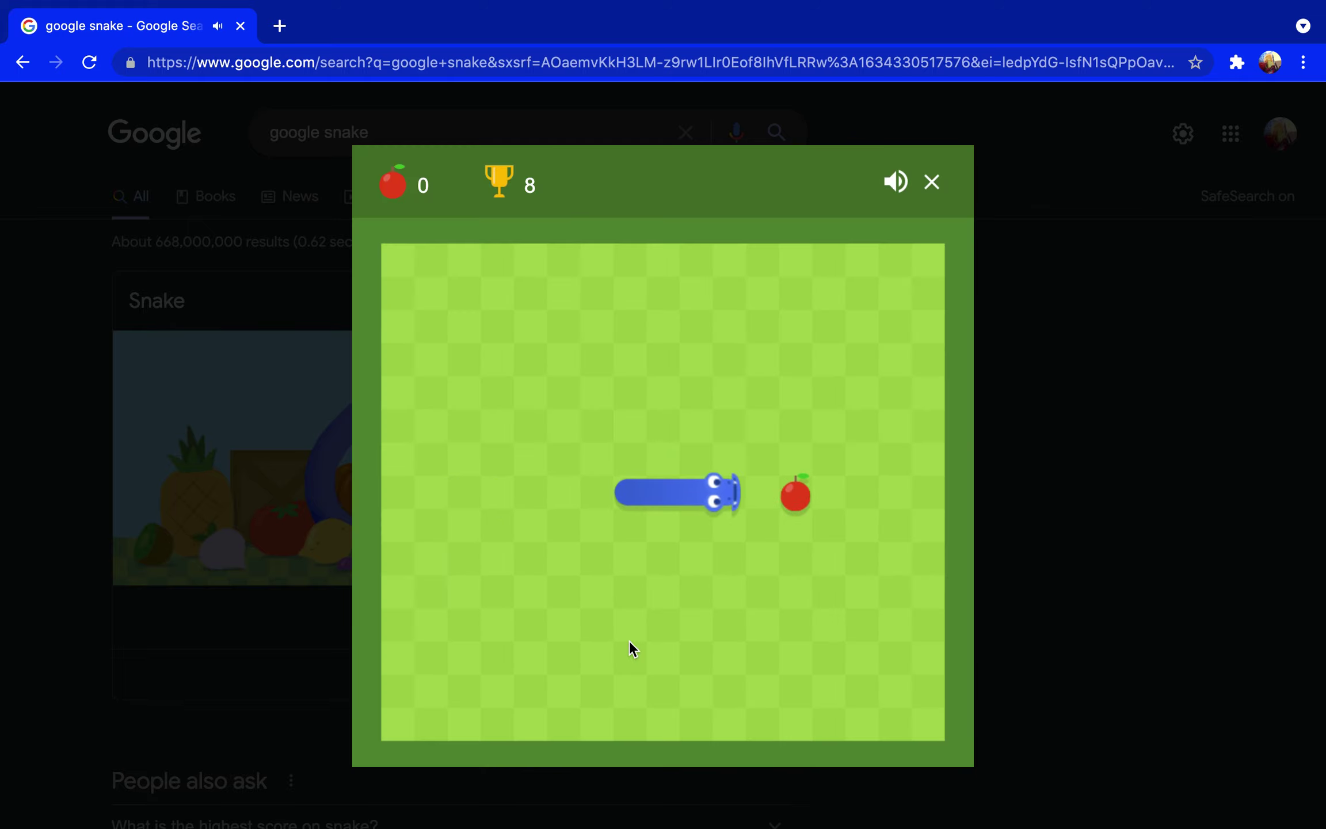
Steer the snake around the board, eating the round's first apples.
key(Down)
key(Left)
key(Up)
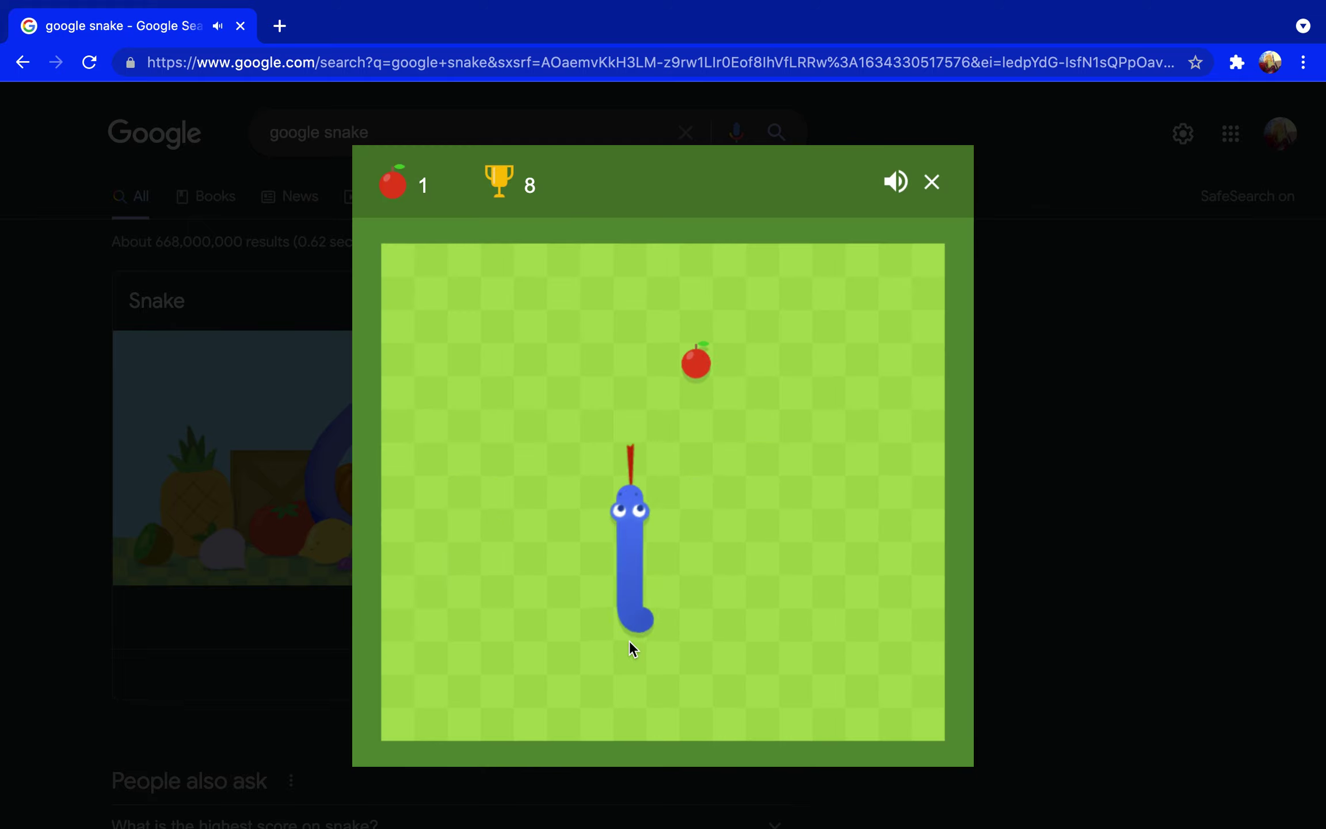
key(Right)
key(Down)
key(Left)
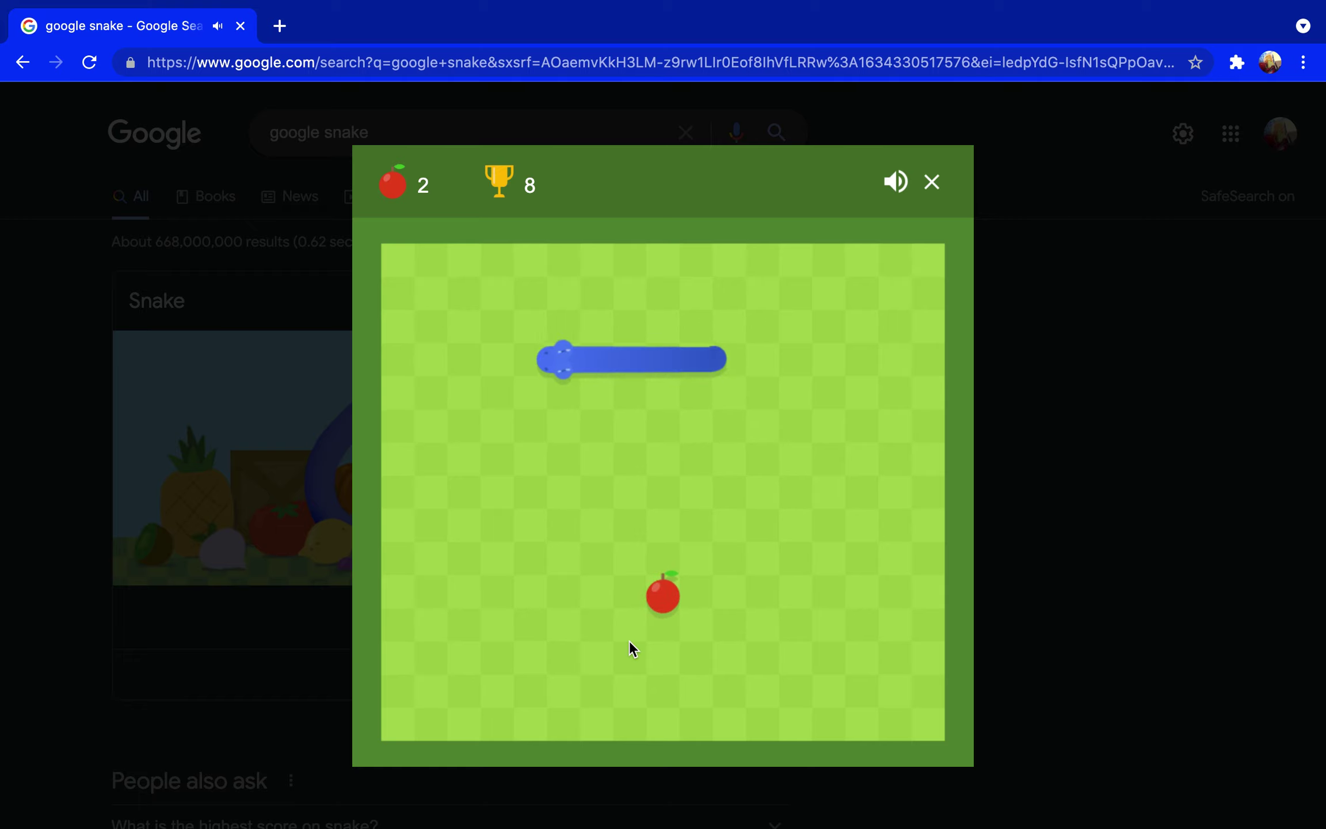
key(Down)
key(Right)
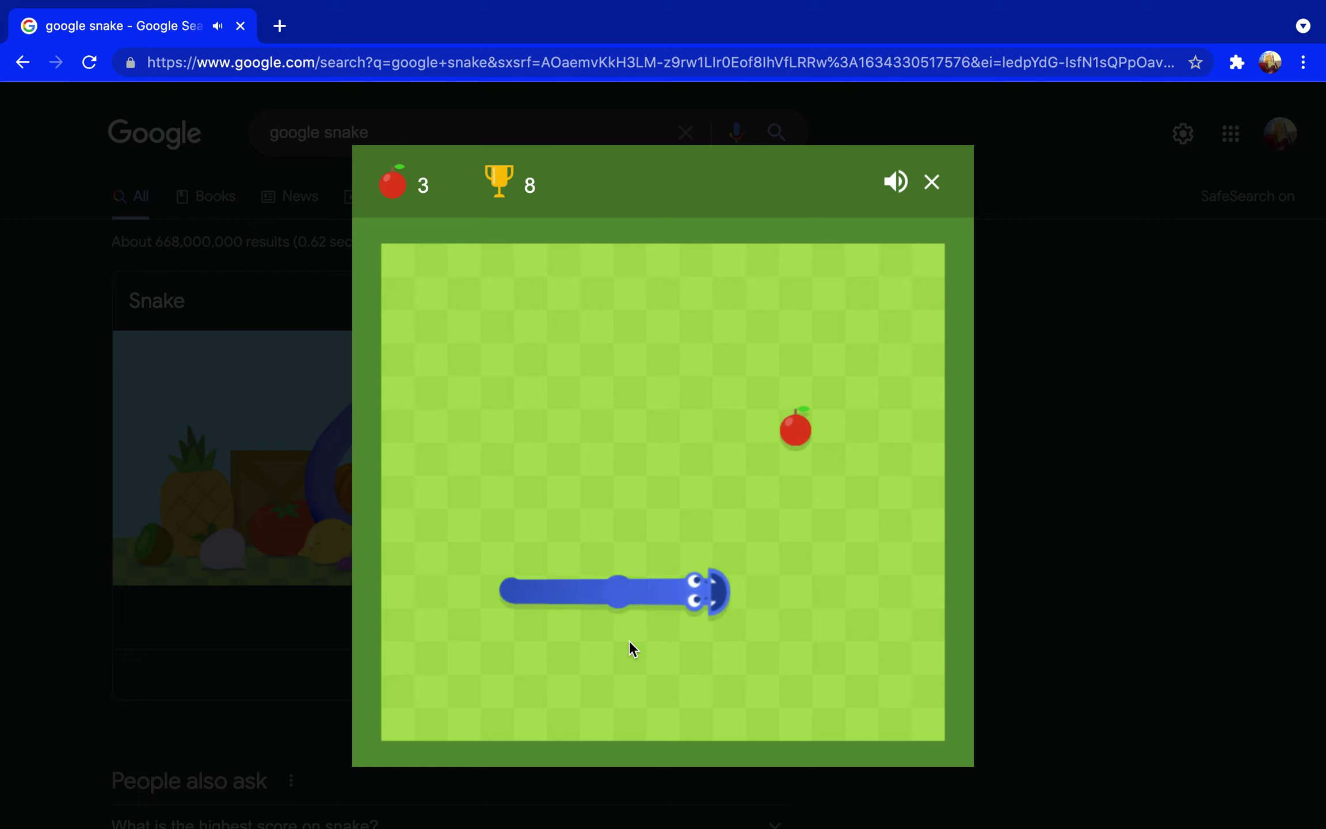
key(Up)
key(Left)
key(Down)
Keep eating apples until game over at 6, then start a fresh round.
key(Right)
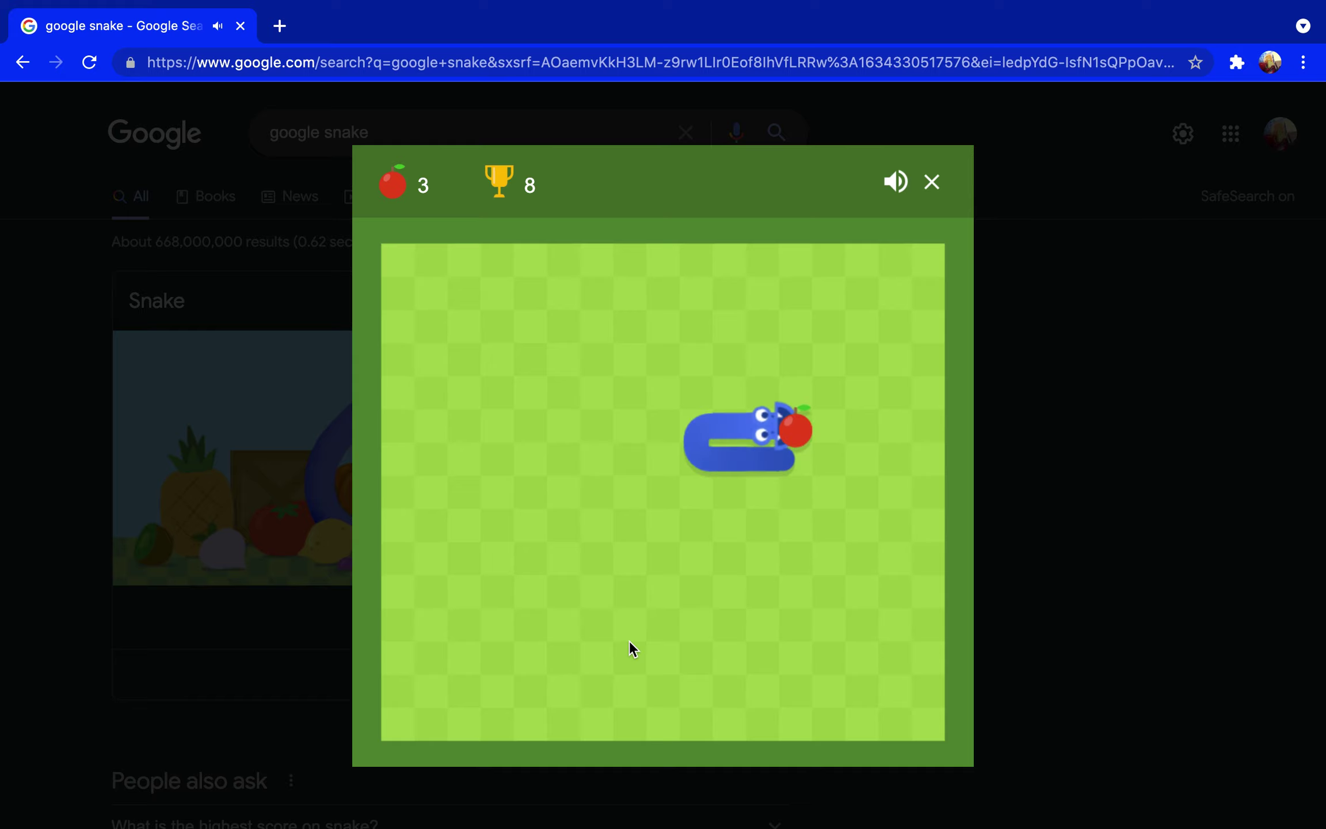
key(Down)
key(Left)
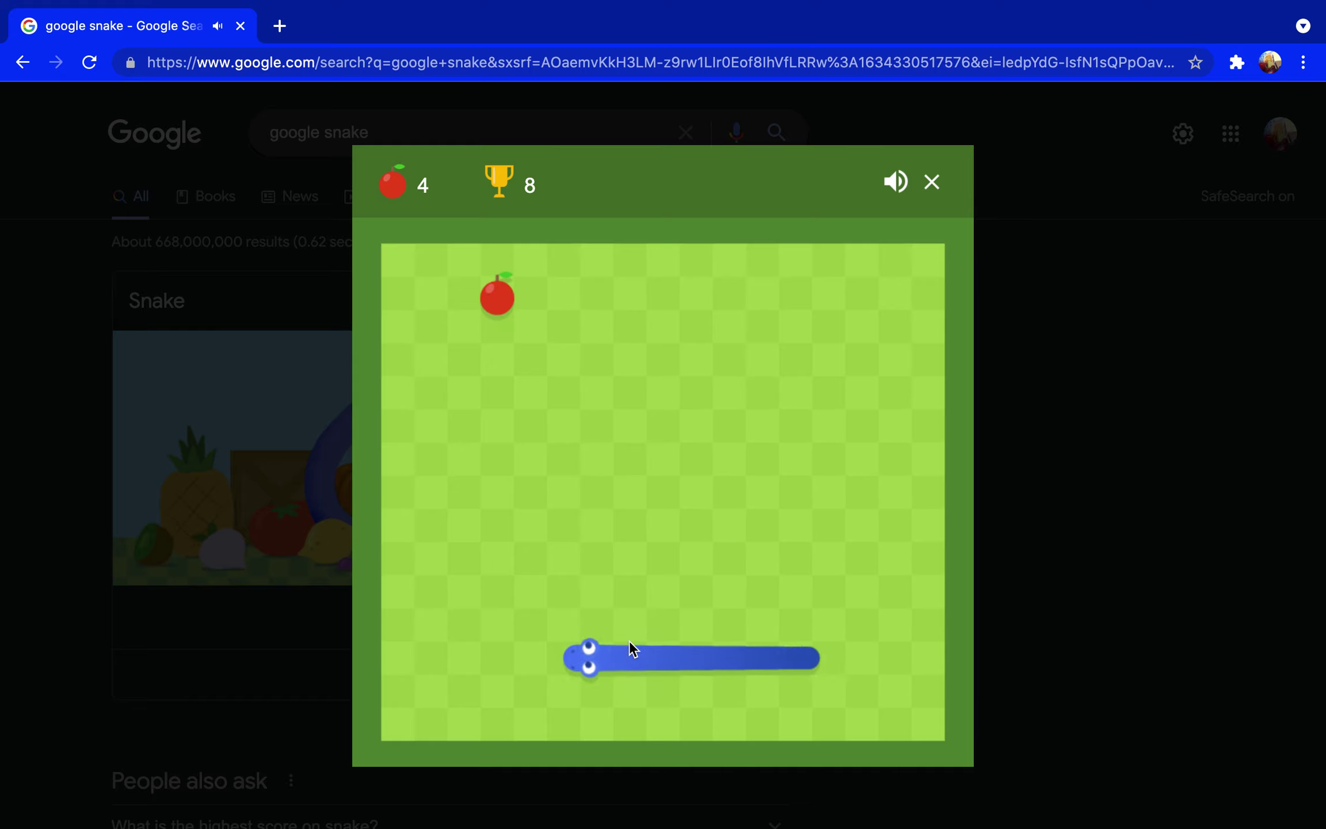
key(Up)
key(Right)
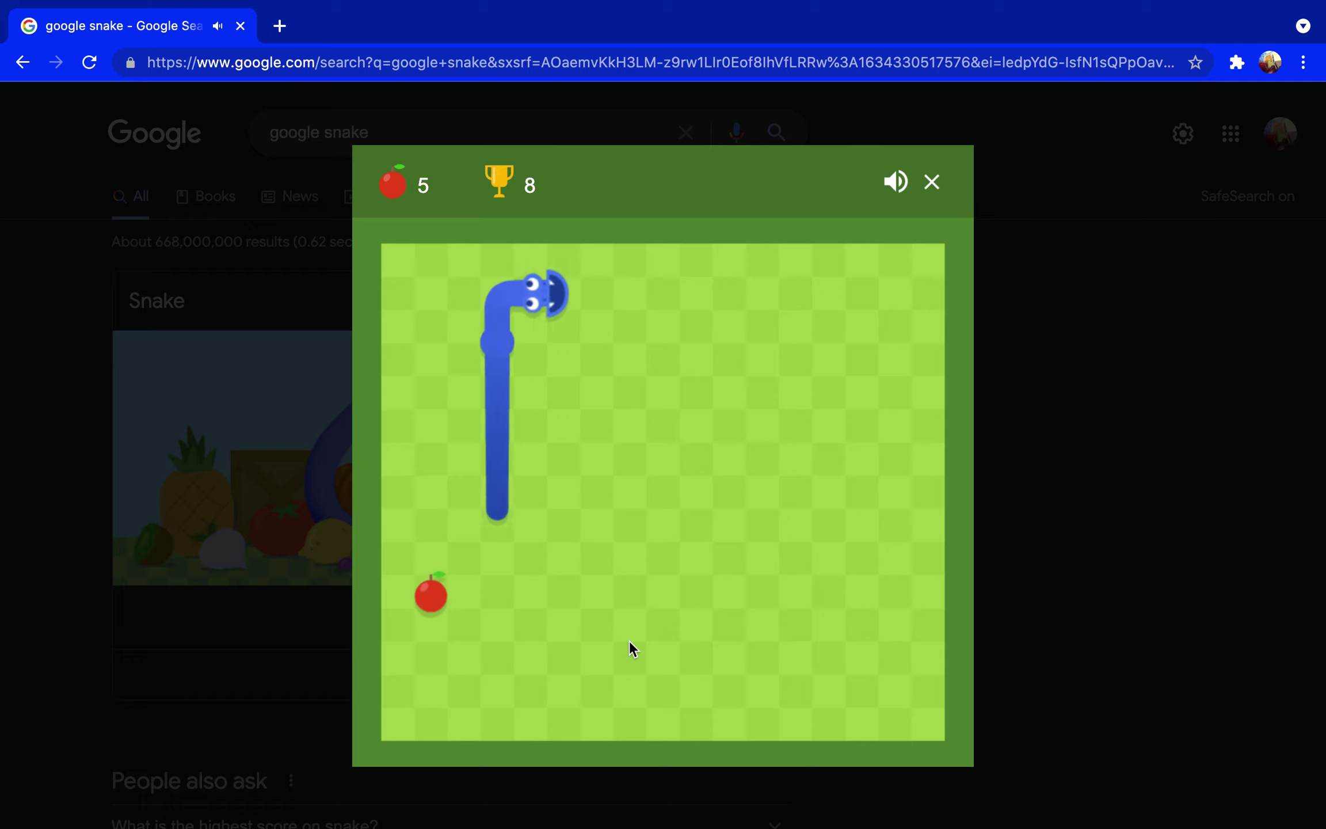
key(Down)
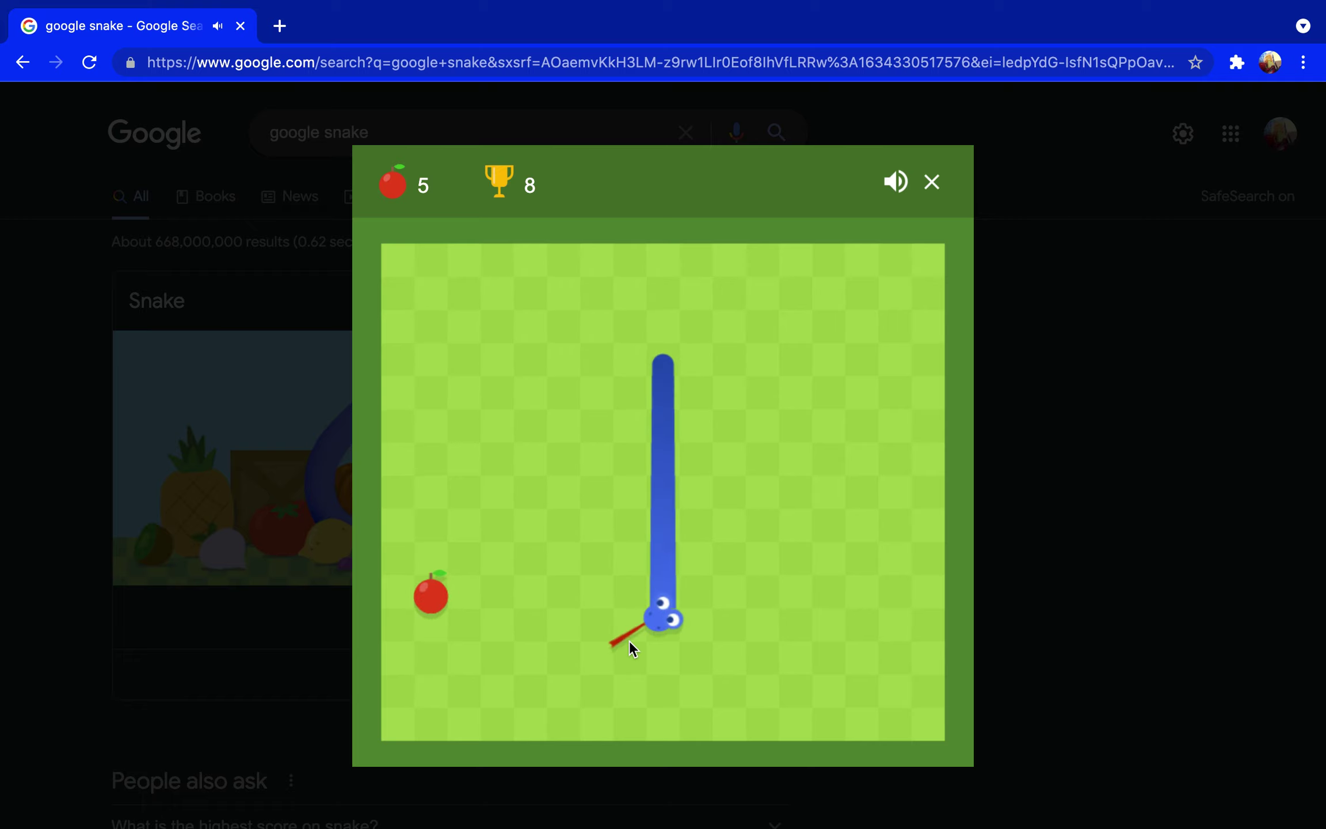
key(Left)
key(Up)
key(Right)
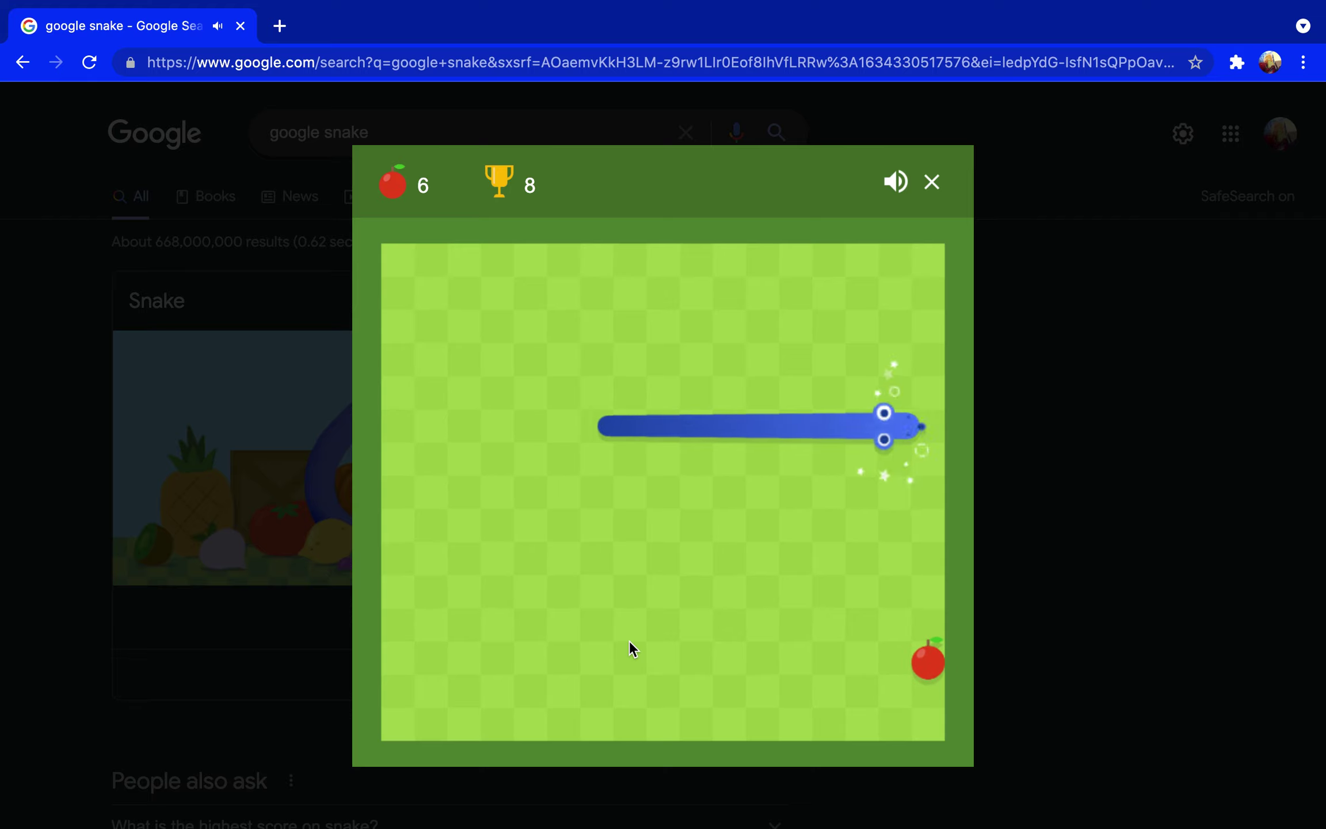
key(Down)
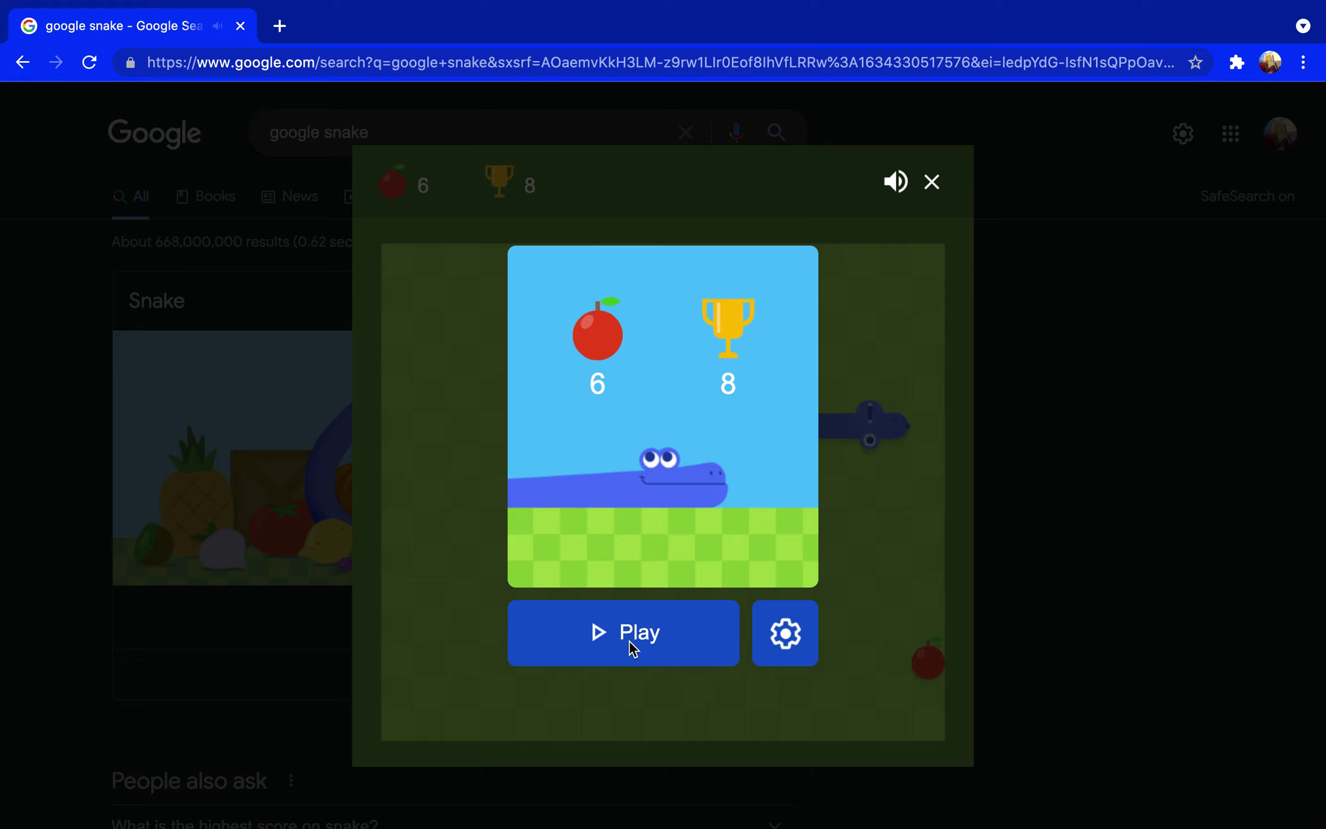
click(629, 640)
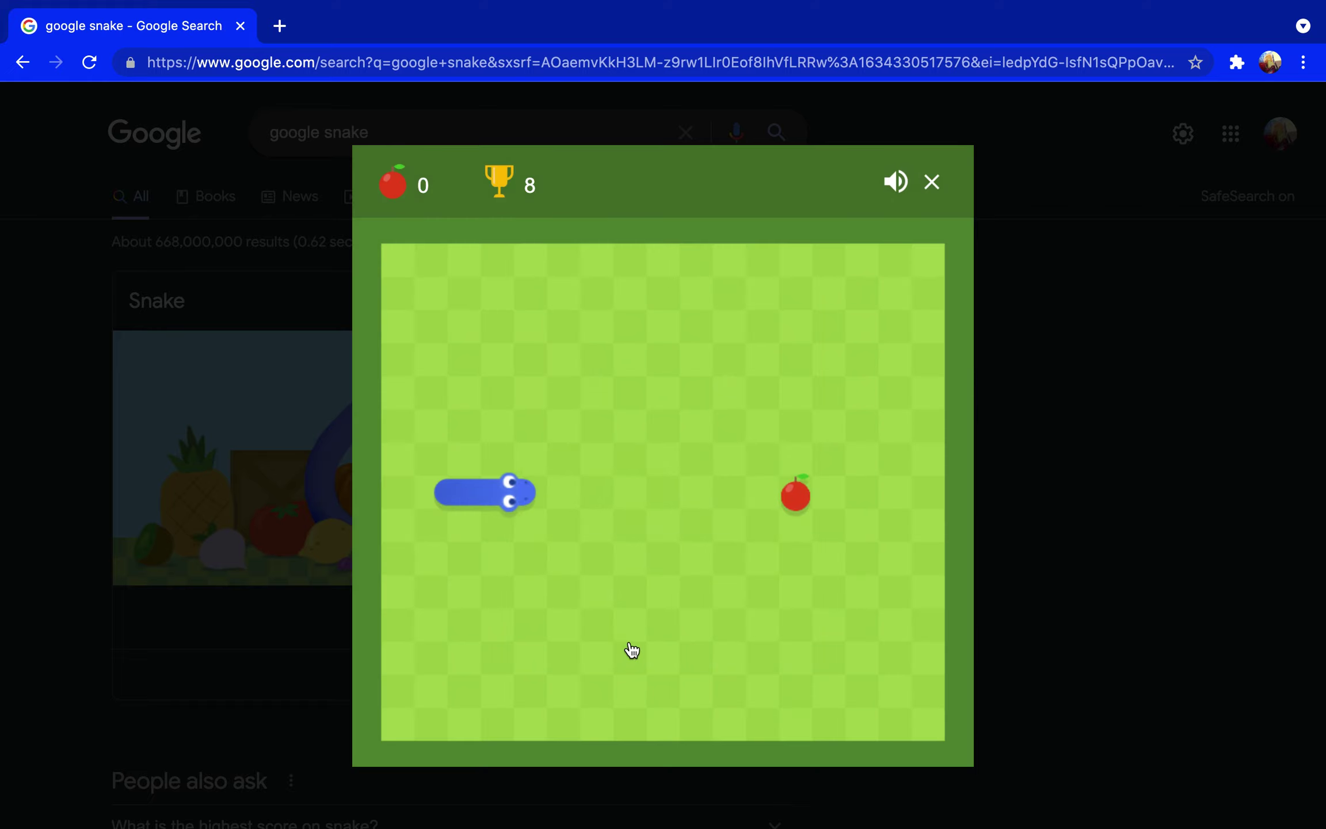
Steer the snake to 3 apples, then head down at the right edge toward the wall.
key(Right)
key(Down)
key(Left)
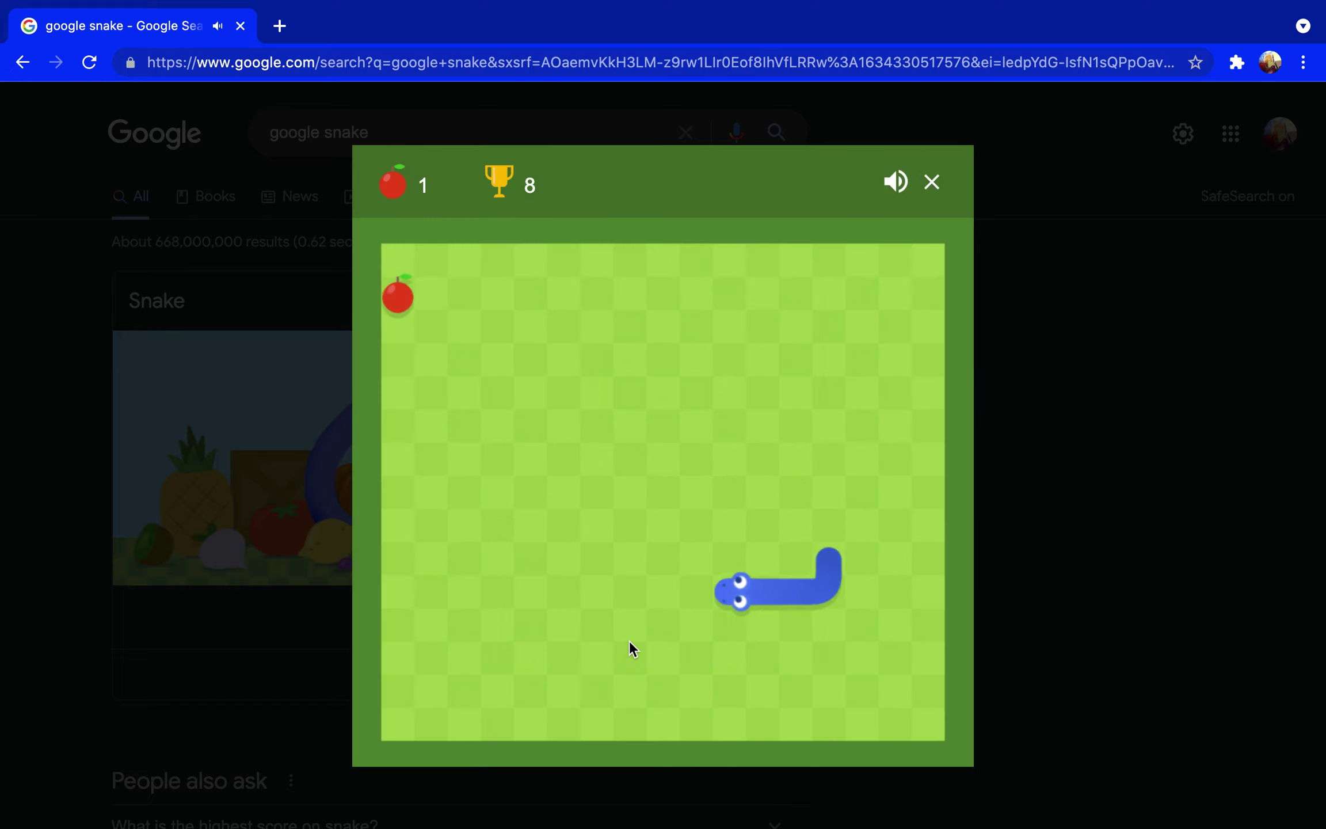
key(Up)
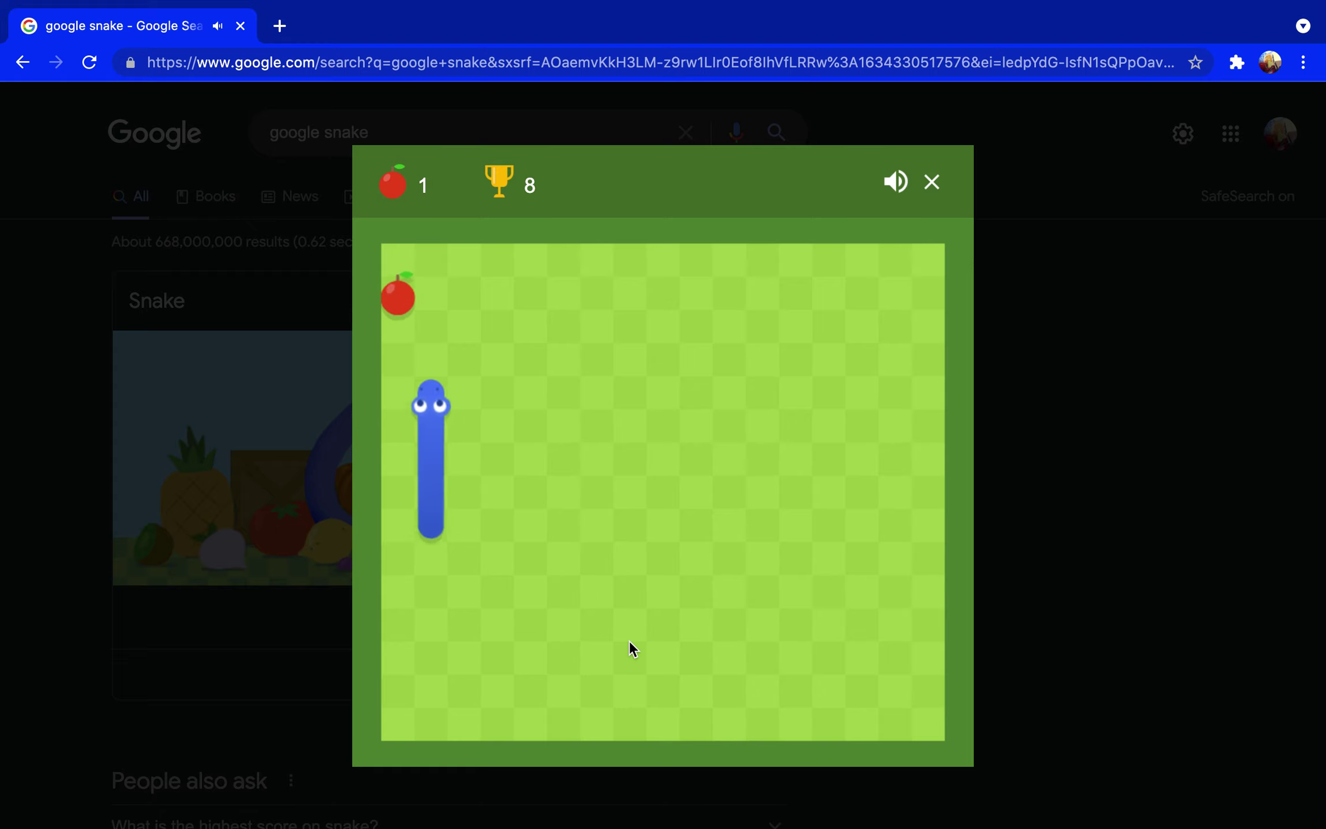
key(Right)
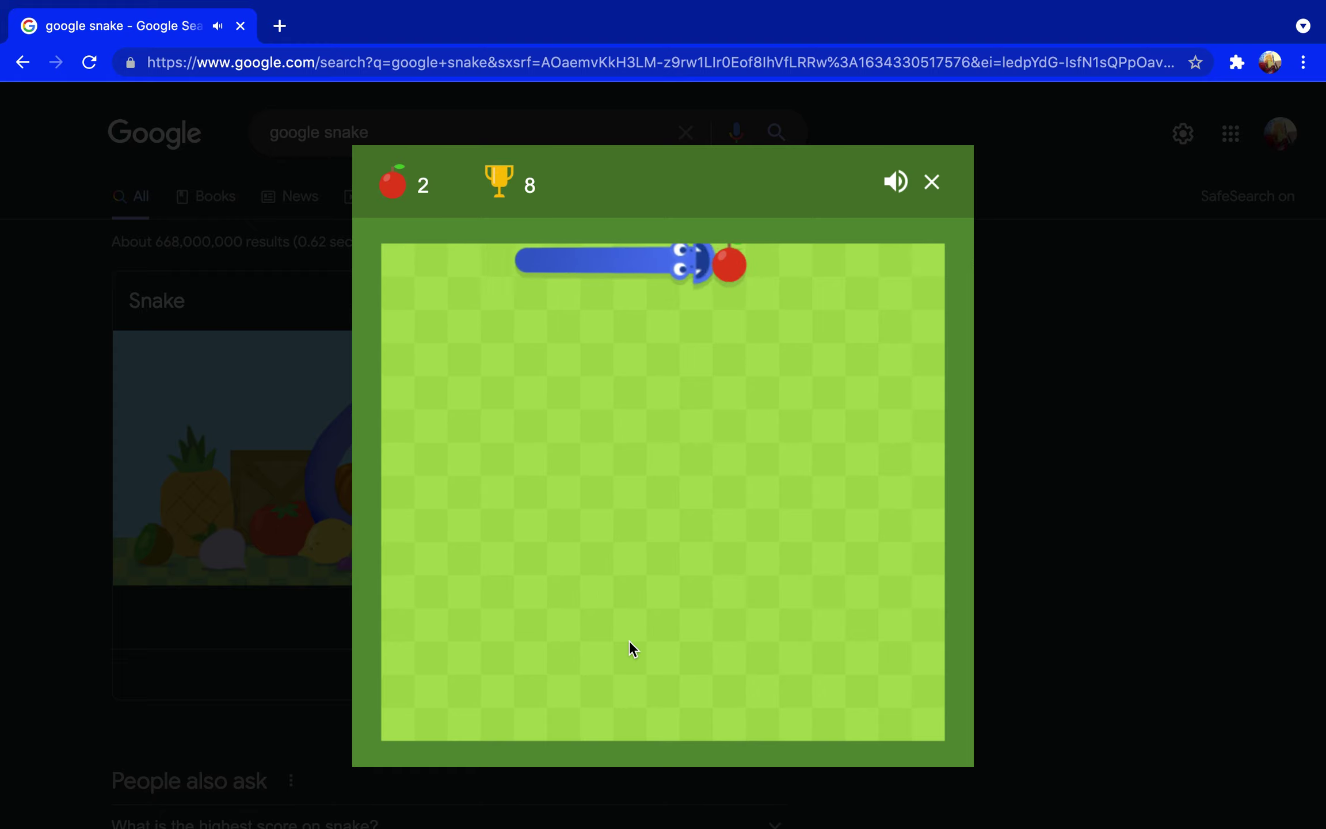
key(Down)
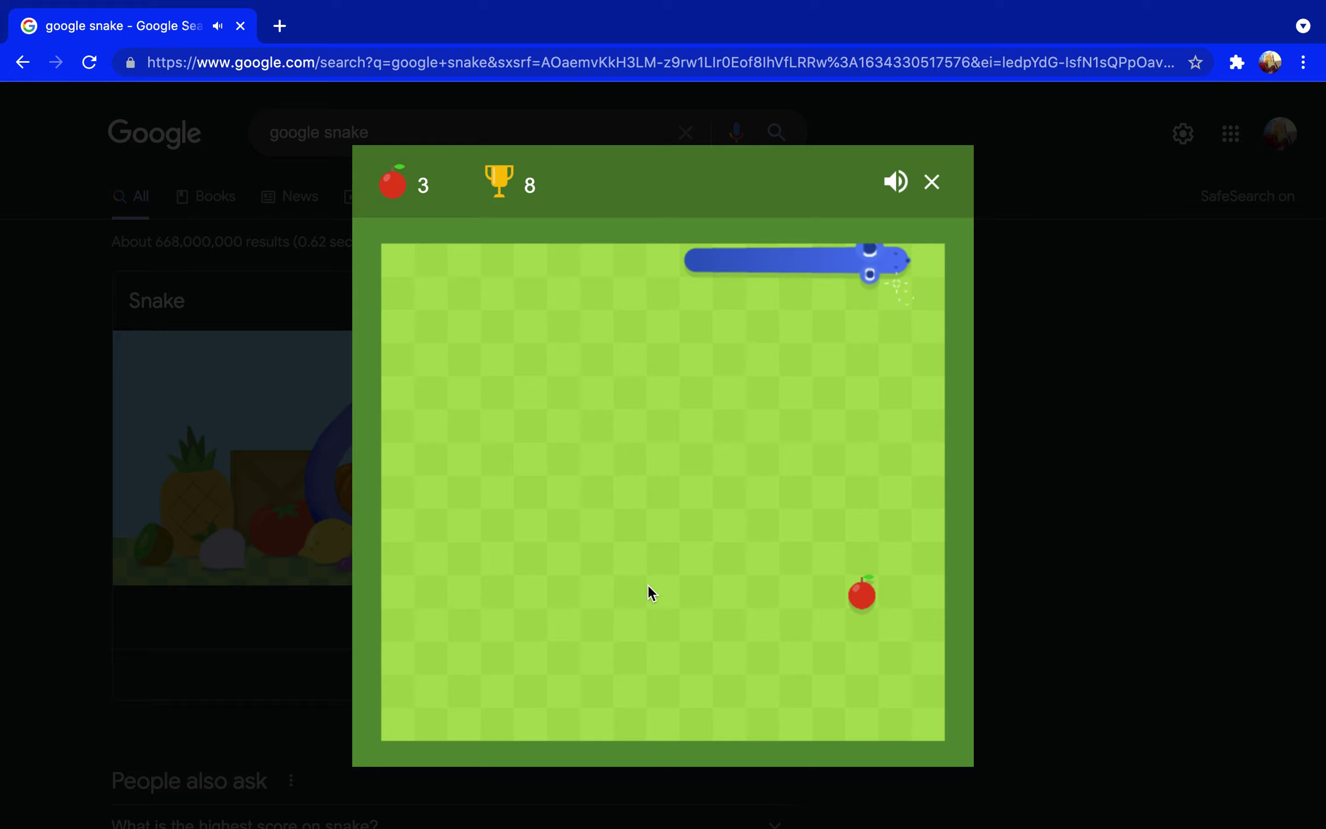